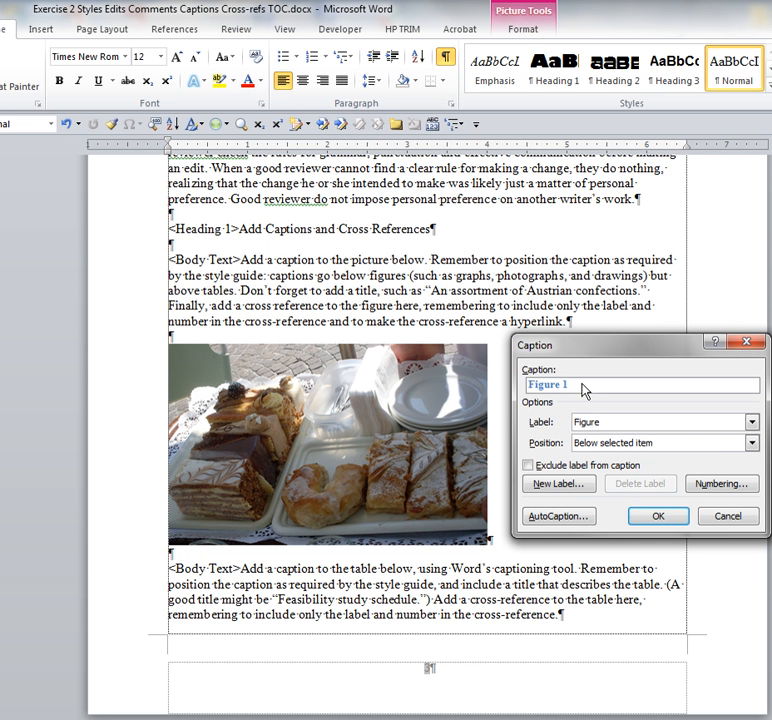
# - Add the caption "Figure 1: An assortment of Austrian confections" below the pastry picture
pyautogui.write(': An assortment of Aur')
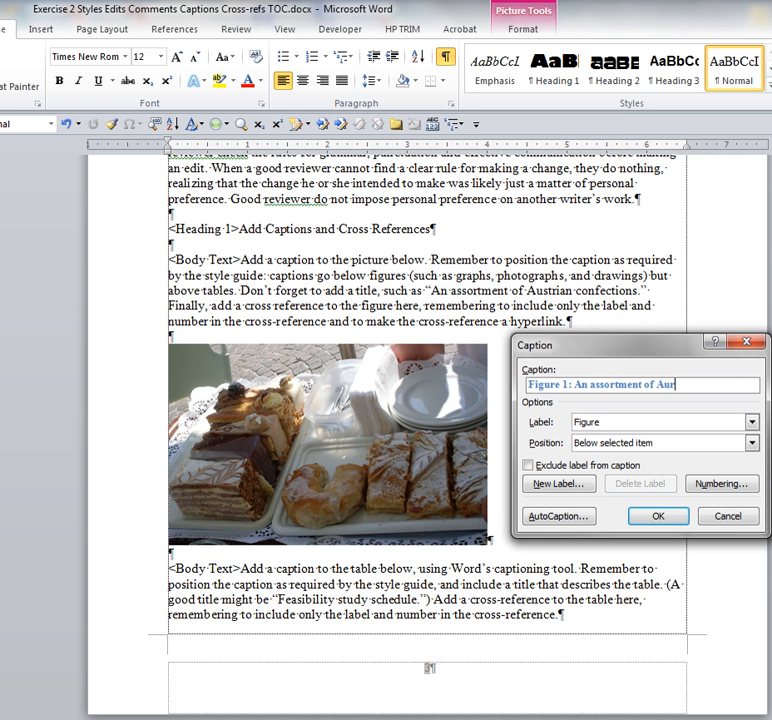
pyautogui.press('BackSpace')
pyautogui.write('strian confections')
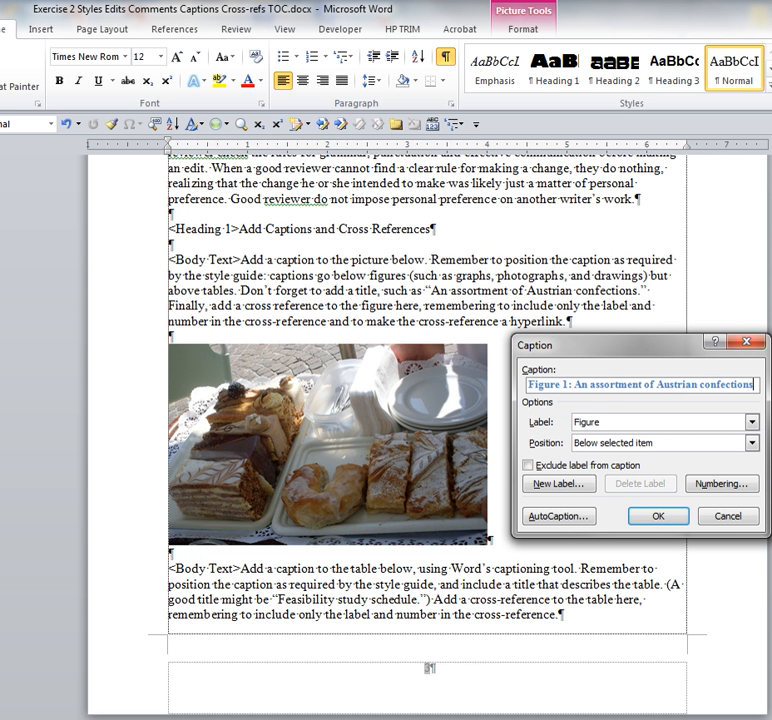
pyautogui.click(653, 518)
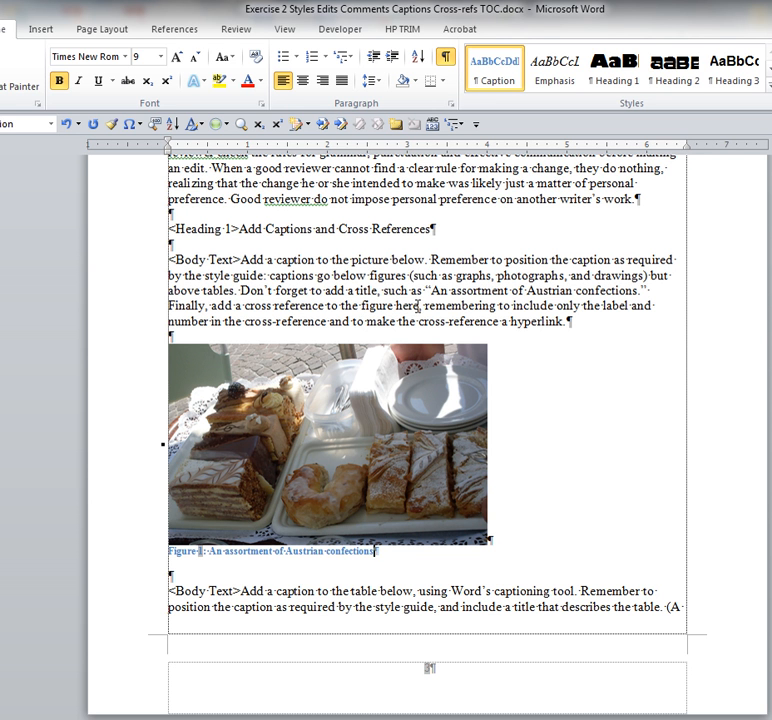
# - Delete "the figure here" before the comma in the sentence "Finally, add a cross reference to"
pyautogui.click(418, 306)
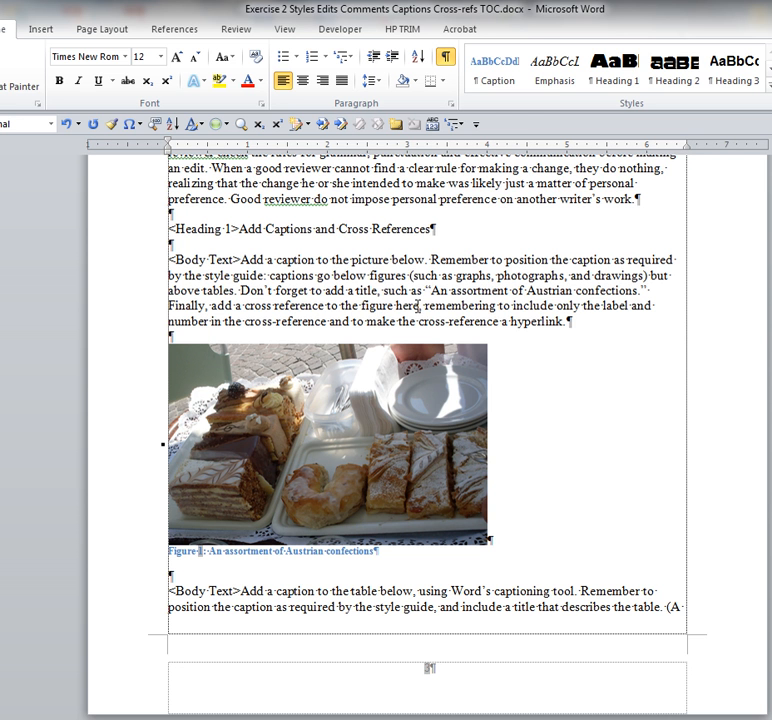
pyautogui.write(',')
pyautogui.press('Left')
pyautogui.press('BackSpace')
pyautogui.press('BackSpace')
pyautogui.press('BackSpace')
pyautogui.press('BackSpace')
pyautogui.press('BackSpace')
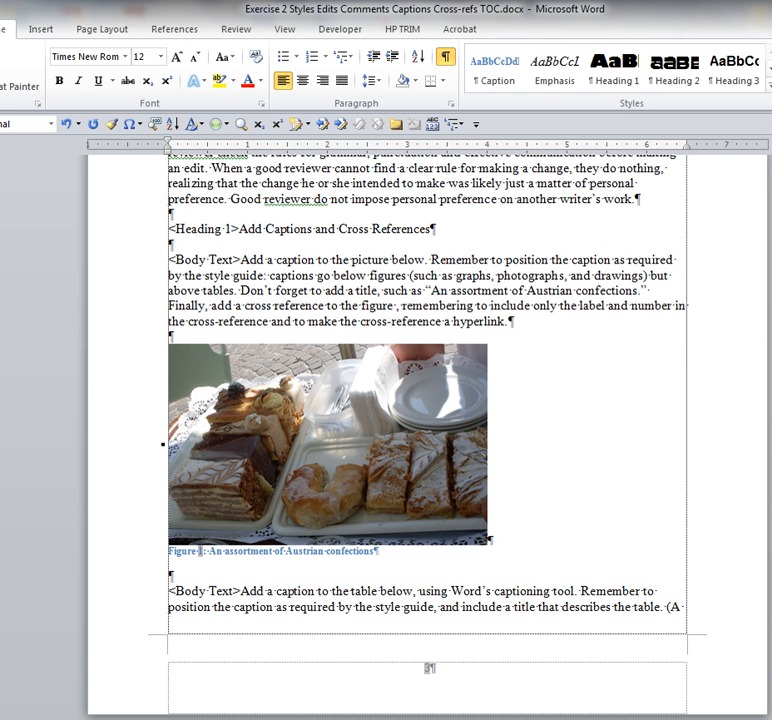
pyautogui.press('BackSpace')
pyautogui.press('BackSpace')
pyautogui.press('BackSpace')
pyautogui.press('BackSpace')
pyautogui.press('BackSpace')
pyautogui.press('BackSpace')
pyautogui.press('BackSpace')
pyautogui.press('BackSpace')
pyautogui.press('BackSpace')
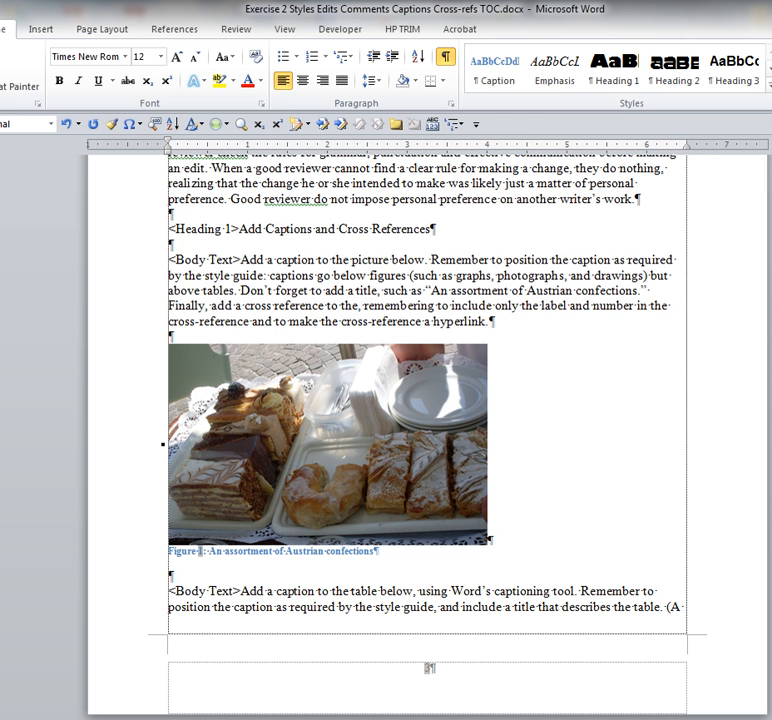
pyautogui.press('BackSpace')
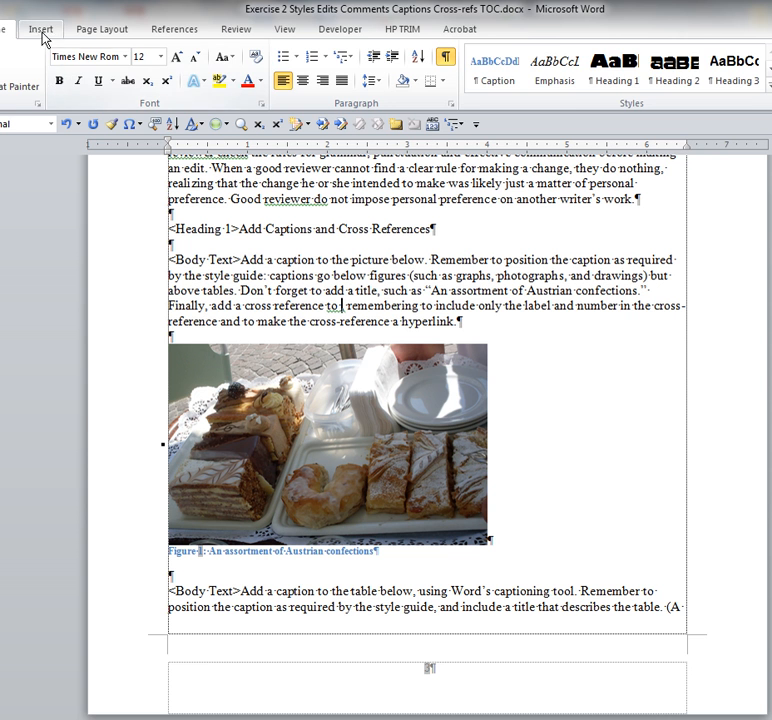
# - Insert a hyperlinked cross-reference to the Figure 1 caption after "add a cross reference to", using only the label and number
pyautogui.click(168, 30)
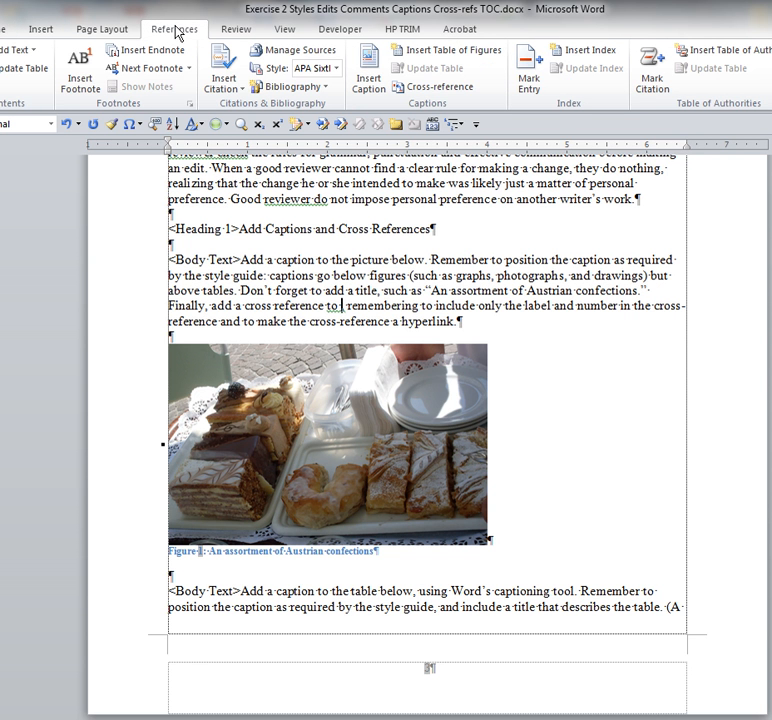
pyautogui.click(432, 92)
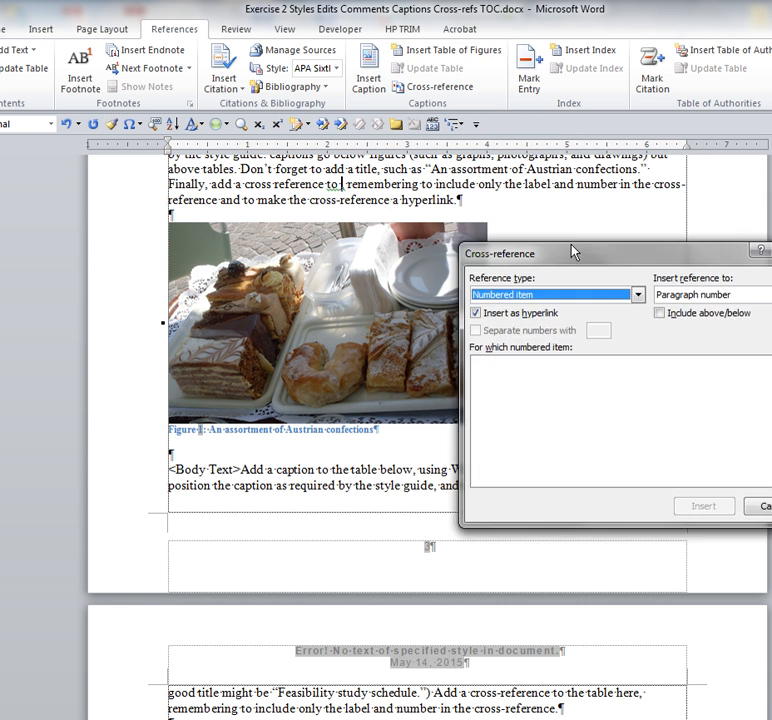
pyautogui.moveTo(574, 252); pyautogui.dragTo(455, 447)
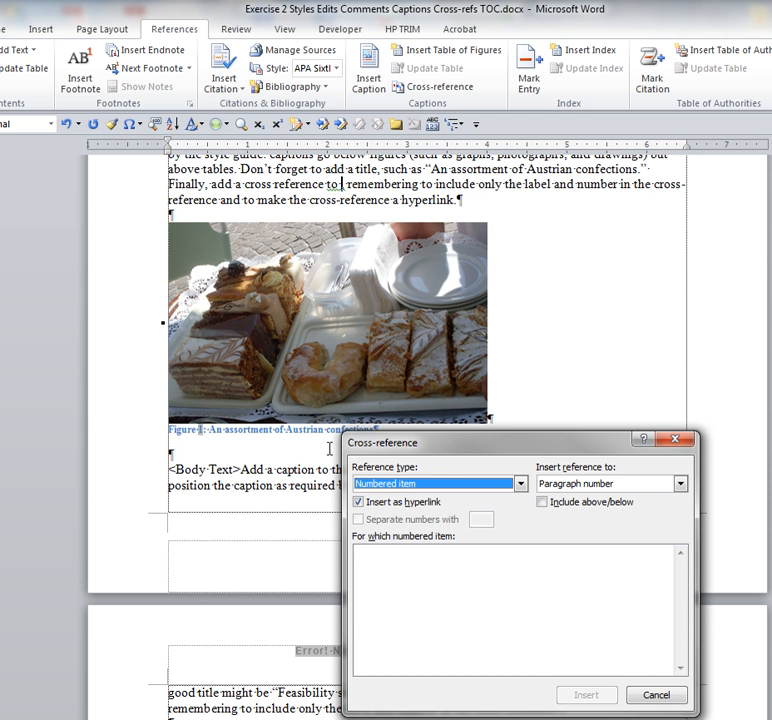
pyautogui.click(520, 484)
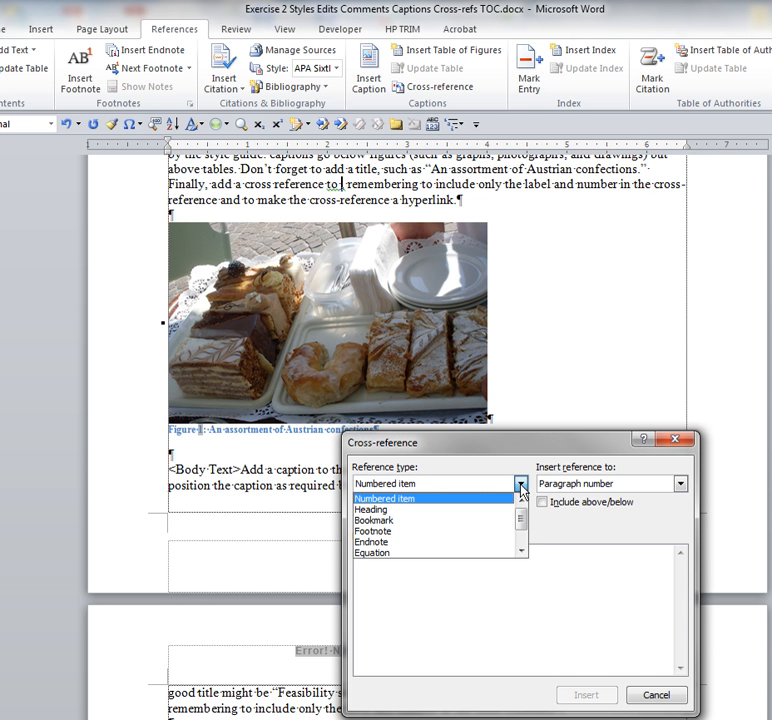
pyautogui.moveTo(520, 518); pyautogui.dragTo(525, 548)
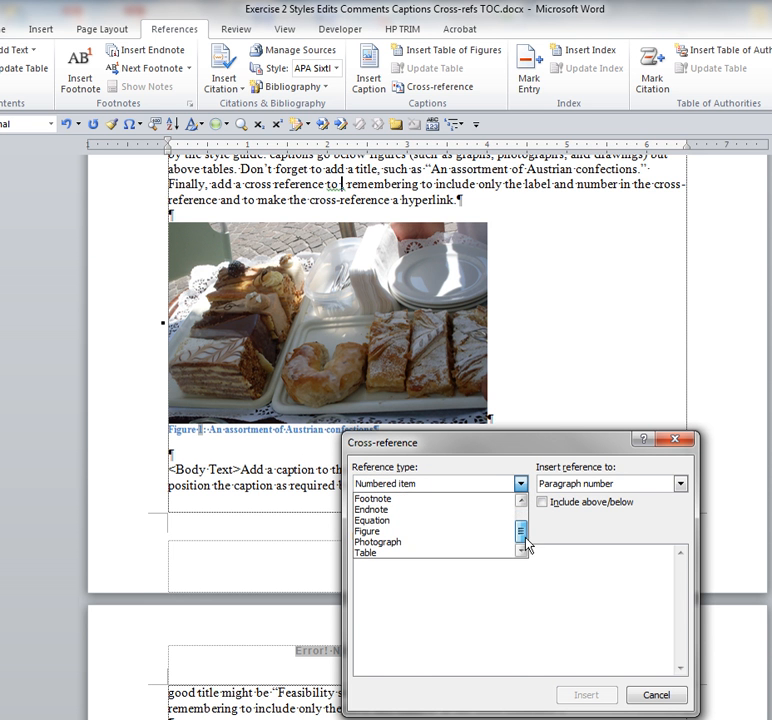
pyautogui.click(464, 541)
pyautogui.moveTo(479, 451); pyautogui.dragTo(352, 488)
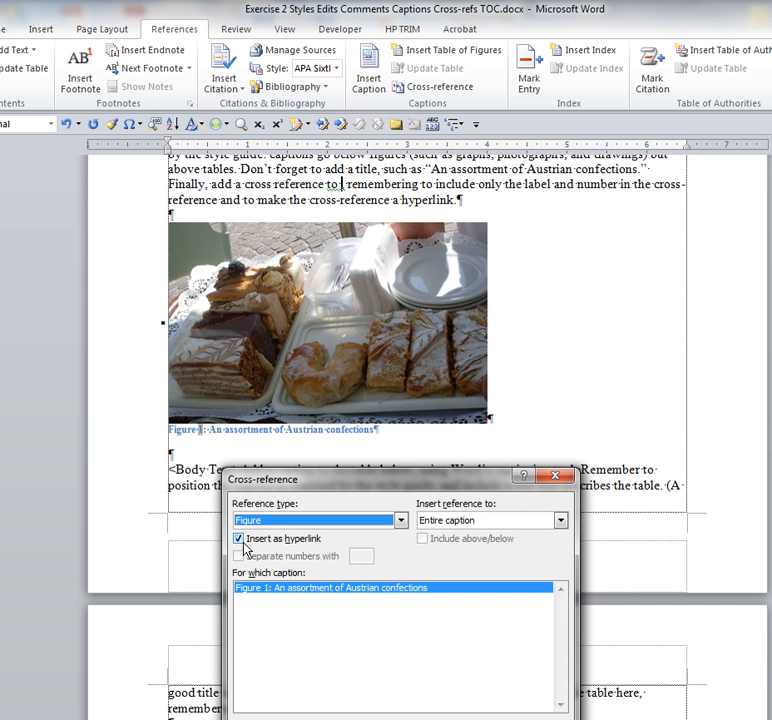
pyautogui.click(560, 520)
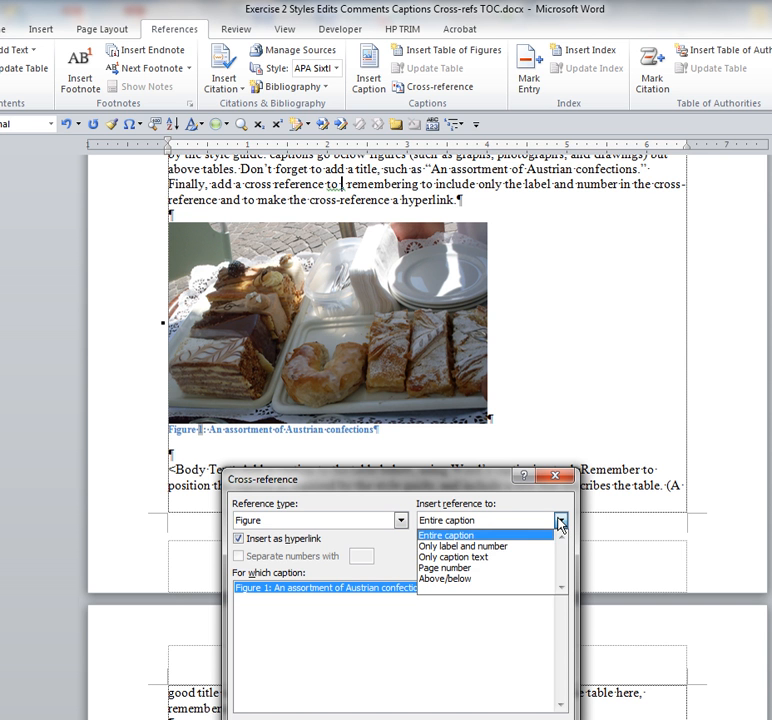
pyautogui.click(487, 556)
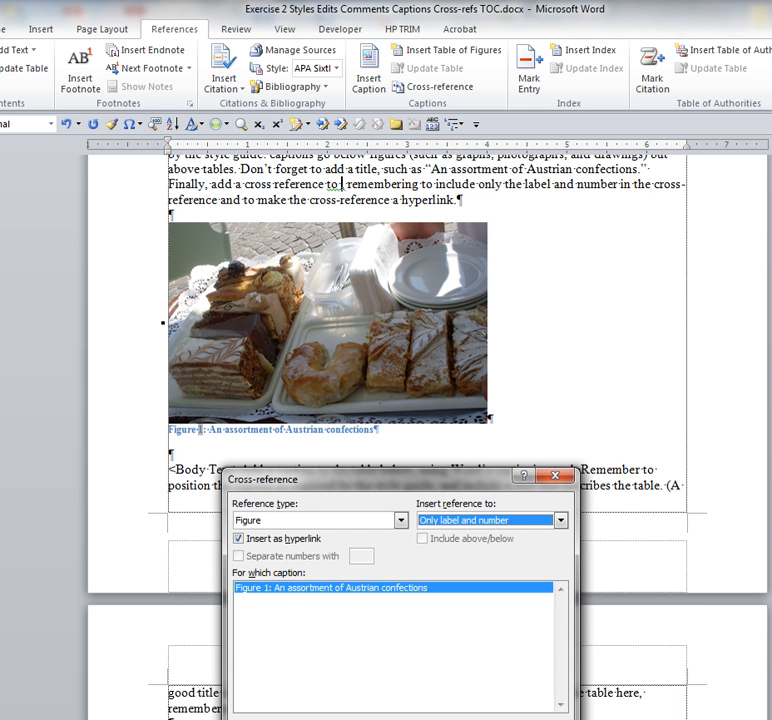
pyautogui.moveTo(366, 482); pyautogui.dragTo(365, 432)
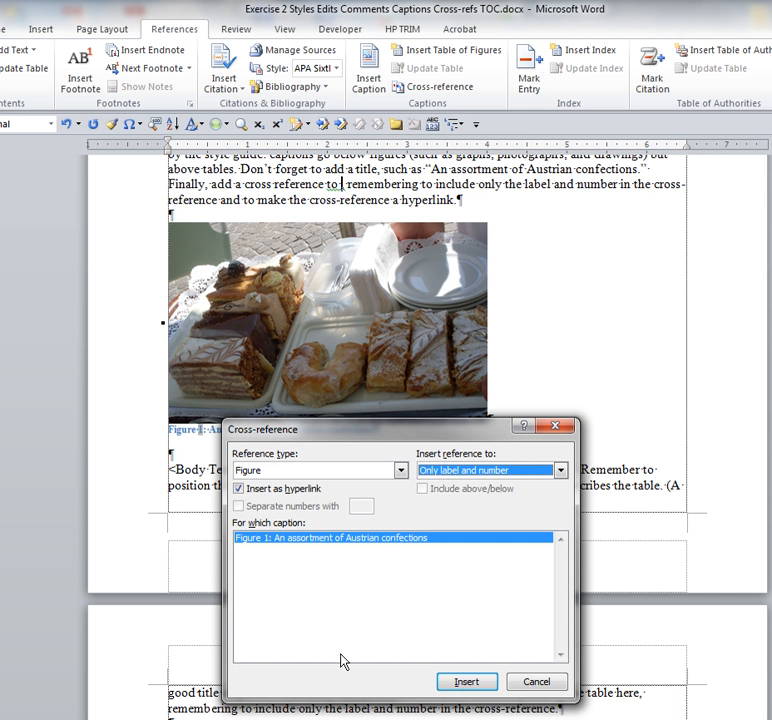
pyautogui.click(452, 683)
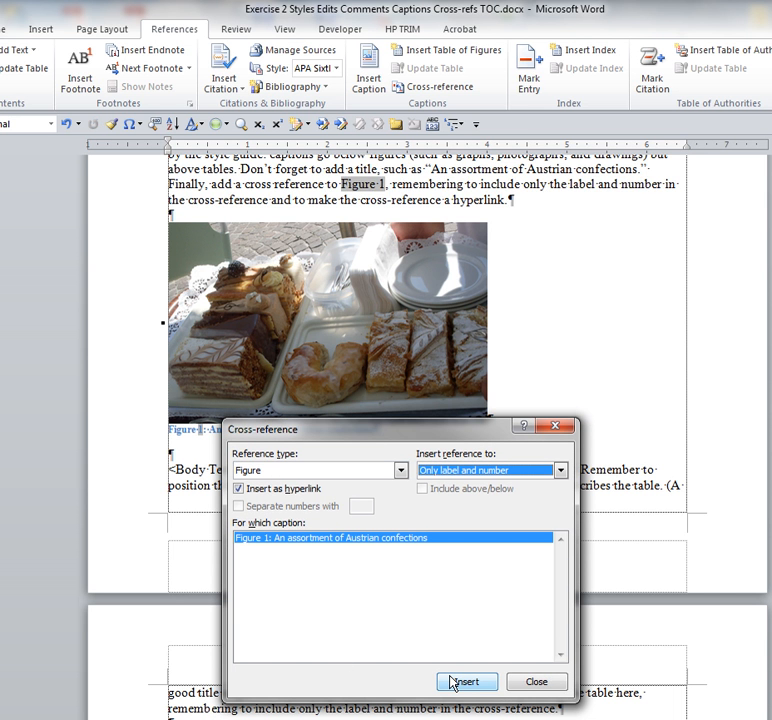
pyautogui.click(536, 683)
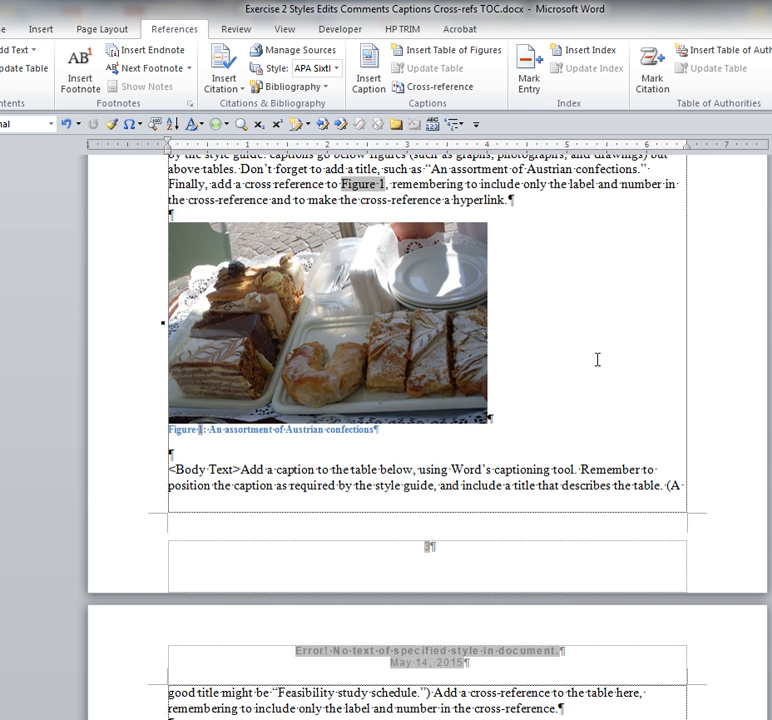
# - Follow the Figure 1 cross-reference to its caption, and return to the paragraph above the picture
pyautogui.scroll(3, 606, 332)
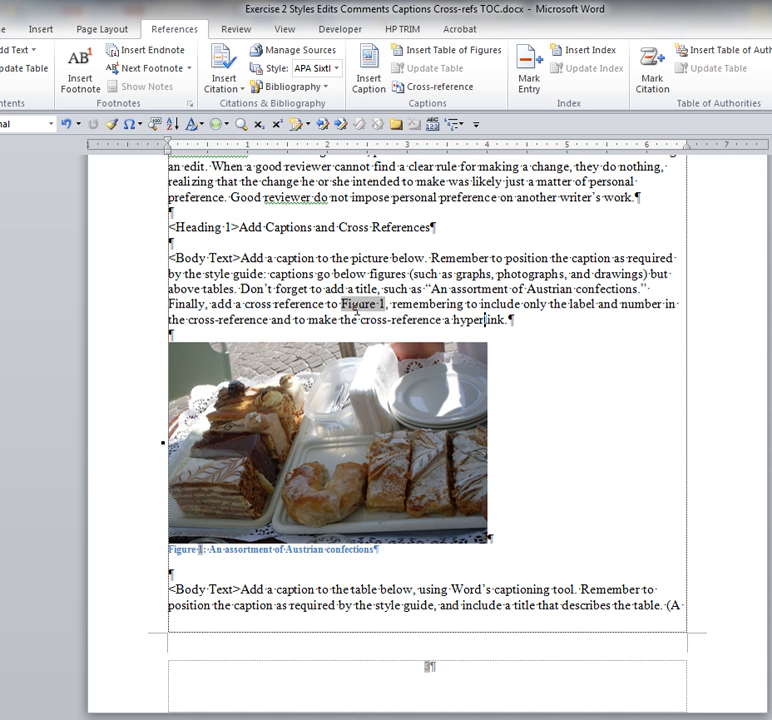
pyautogui.keyDown('ctrl'); pyautogui.click(359, 304); pyautogui.keyUp('ctrl')
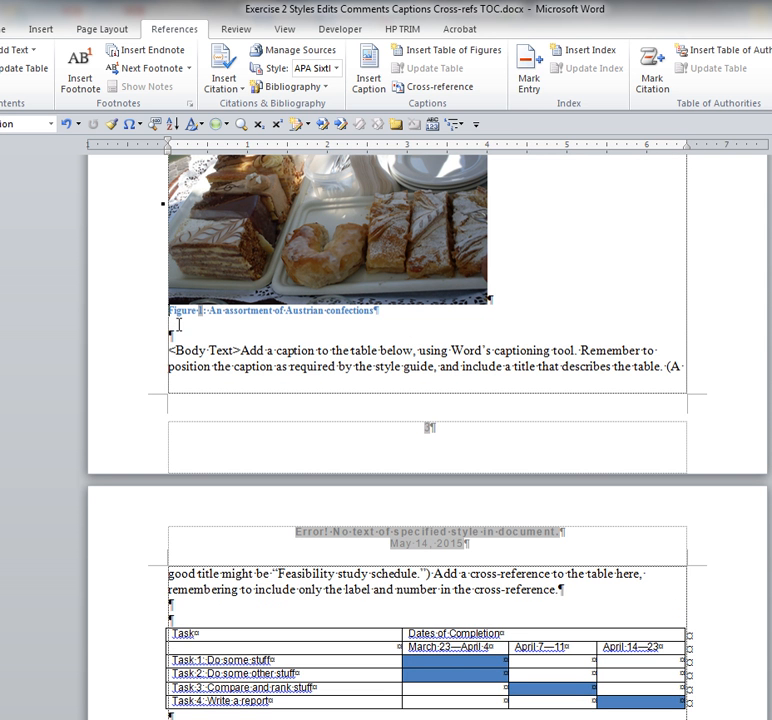
pyautogui.scroll(5, 571, 228)
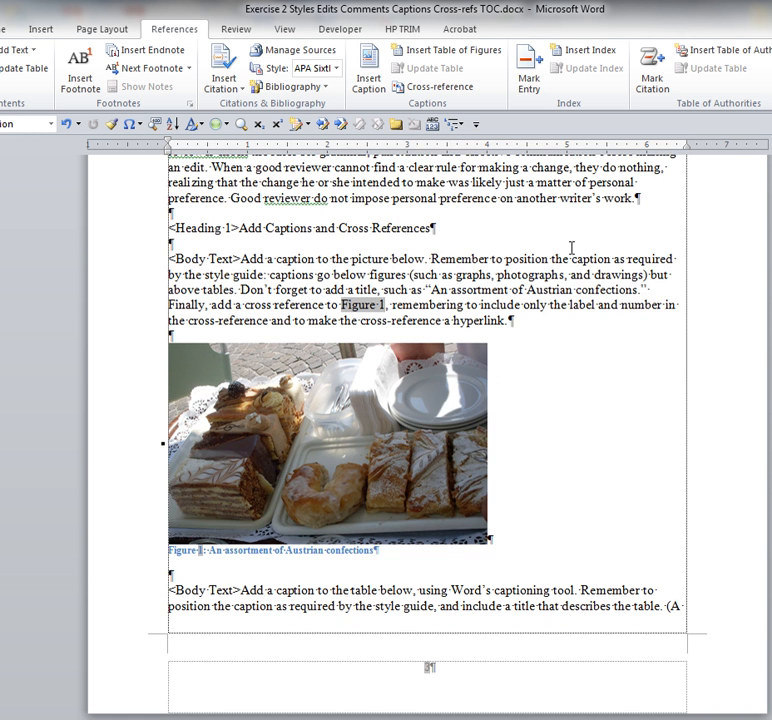
# - Start a caption for the whole task schedule table and set its label to Table
pyautogui.scroll(-3, 570, 250)
pyautogui.click(228, 460)
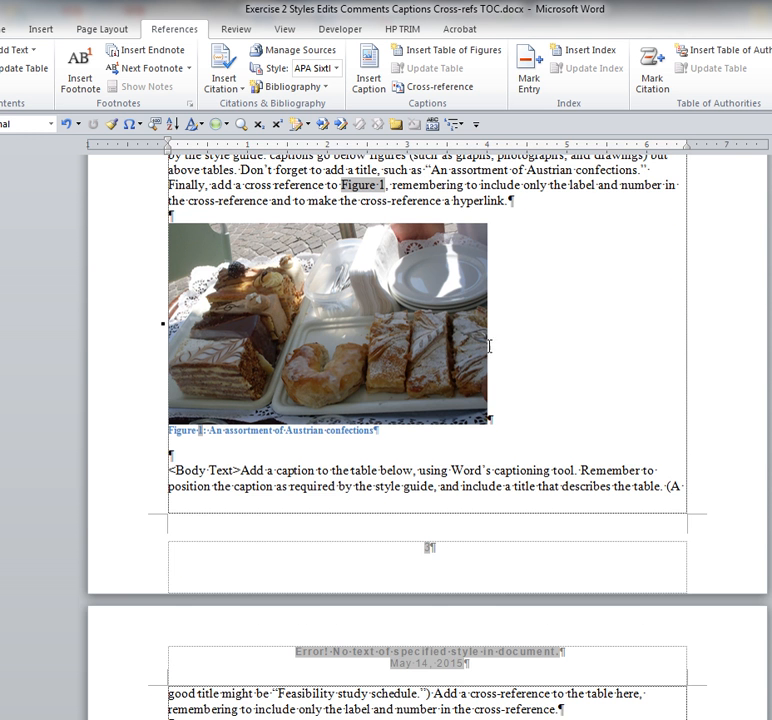
pyautogui.scroll(-6, 506, 340)
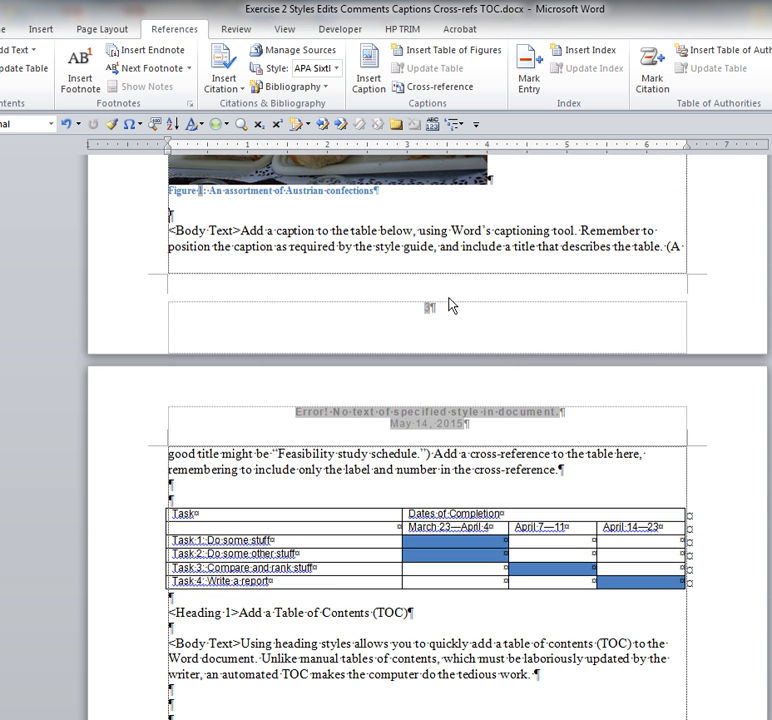
pyautogui.scroll(-2, 451, 346)
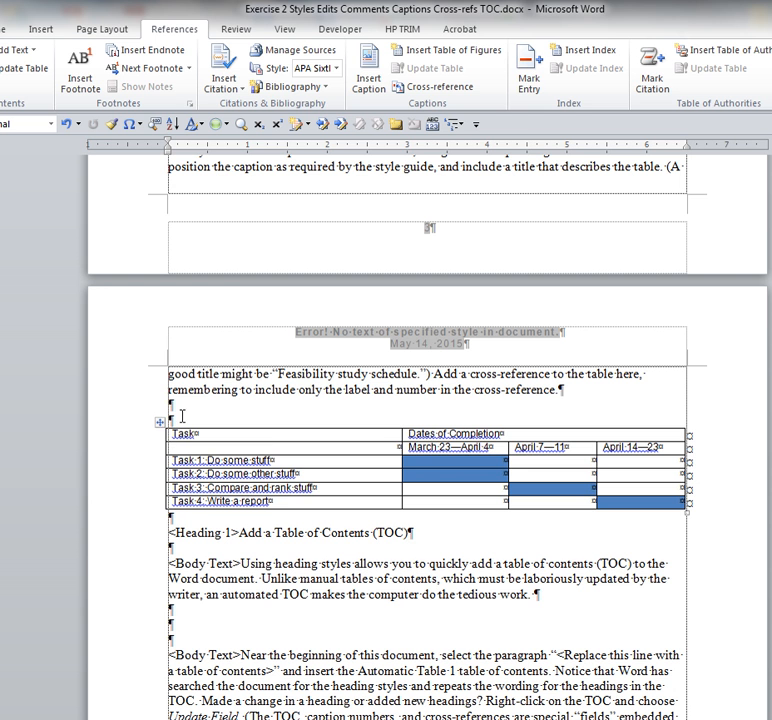
pyautogui.click(160, 425)
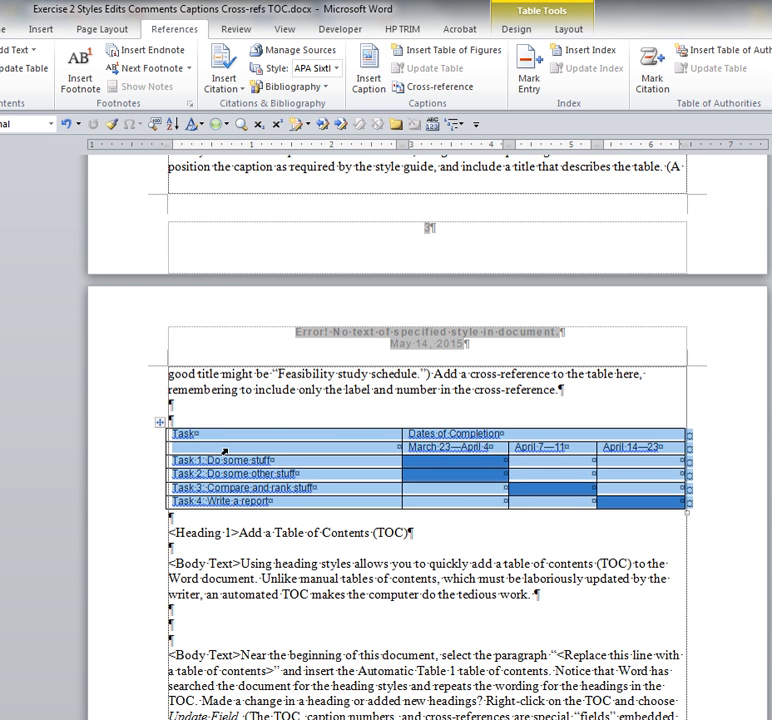
pyautogui.rightClick(233, 453)
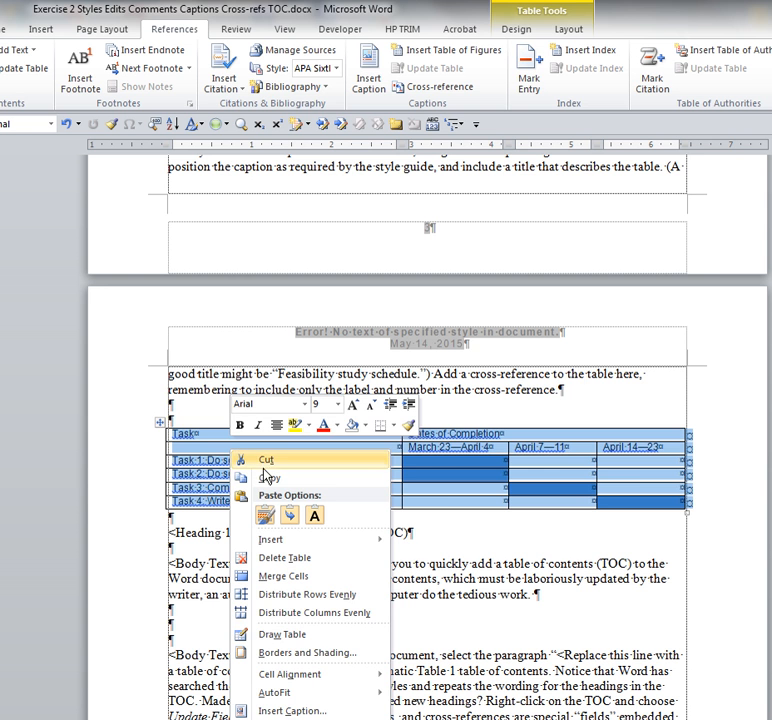
pyautogui.click(288, 711)
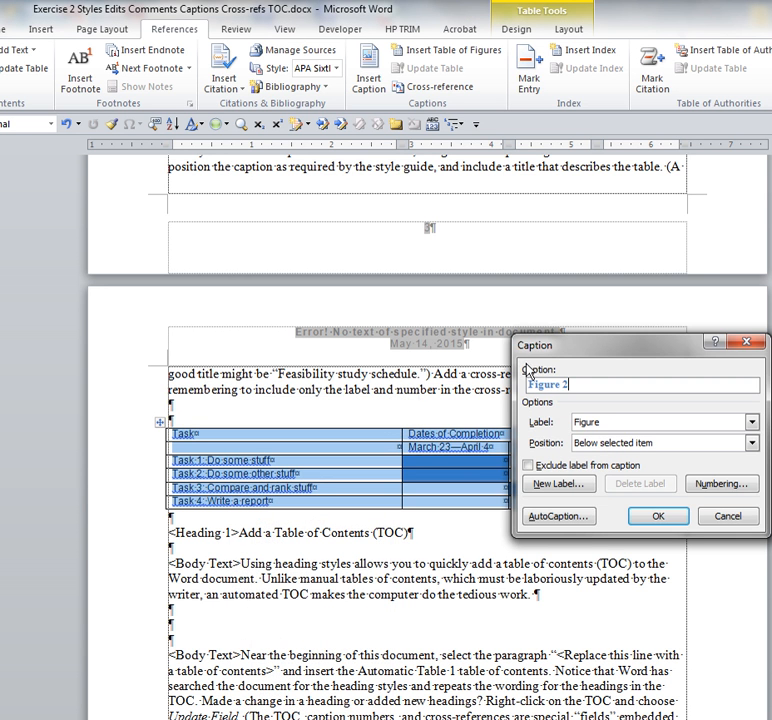
pyautogui.moveTo(724, 349); pyautogui.dragTo(490, 170)
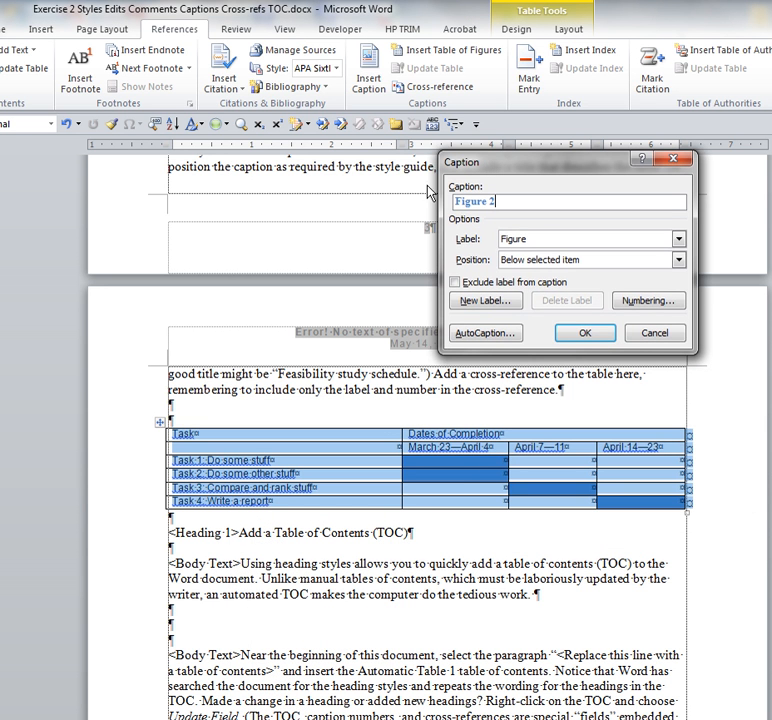
pyautogui.click(679, 239)
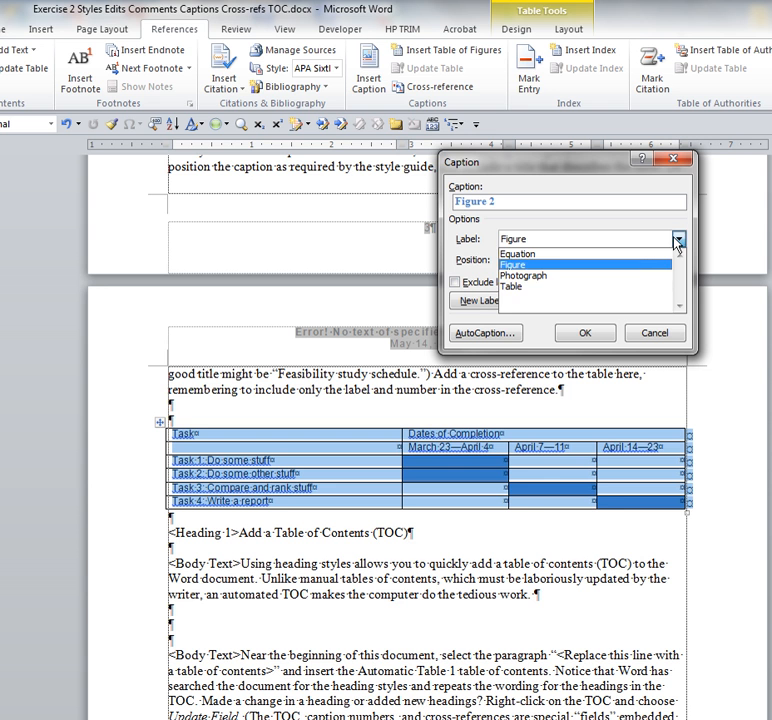
pyautogui.click(518, 289)
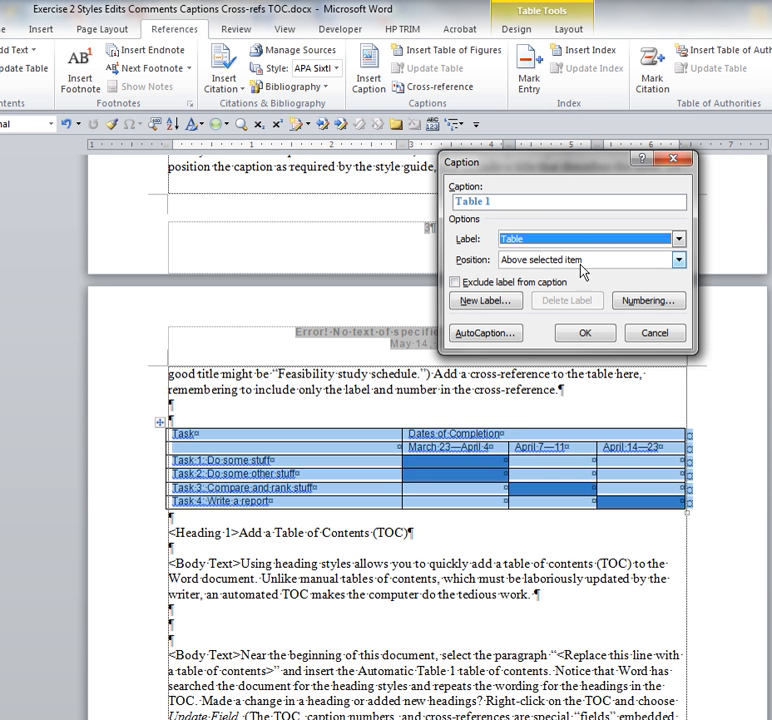
# - Complete the caption as "Table 1: Project schedule" and insert it above the selected table
pyautogui.click(539, 205)
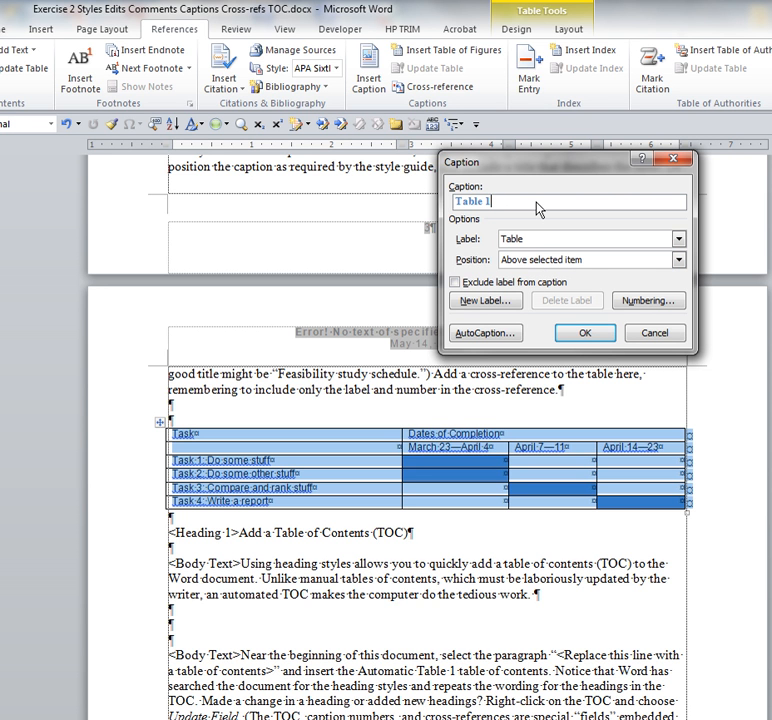
pyautogui.write(': Project schedule')
pyautogui.click(587, 333)
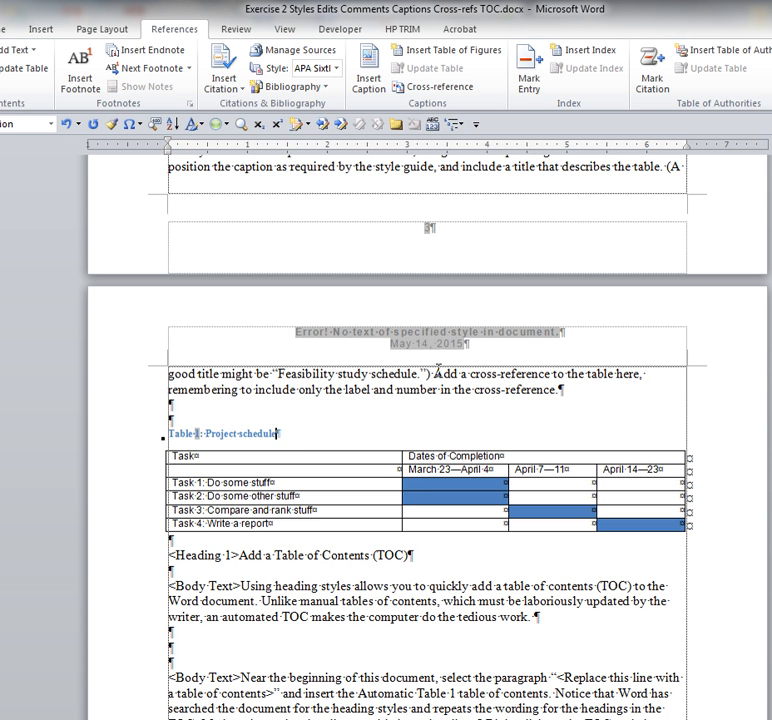
# - Delete "the table here" before the comma in the sentence "Add a cross-reference to"
pyautogui.click(641, 374)
pyautogui.write(',')
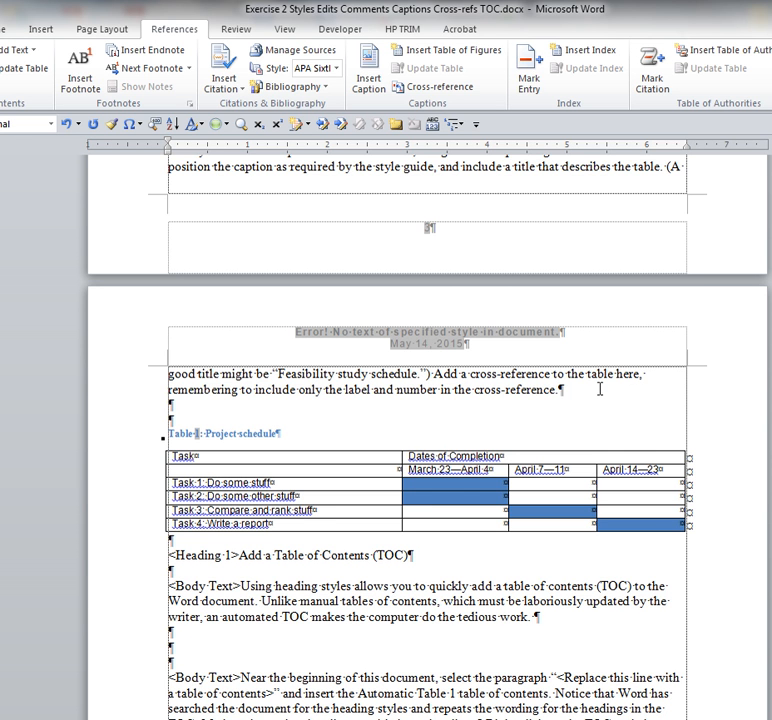
pyautogui.press('Left')
pyautogui.press('BackSpace')
pyautogui.press('BackSpace')
pyautogui.press('BackSpace')
pyautogui.press('BackSpace')
pyautogui.press('BackSpace')
pyautogui.press('BackSpace')
pyautogui.press('BackSpace')
pyautogui.press('BackSpace')
pyautogui.press('BackSpace')
pyautogui.press('BackSpace')
pyautogui.press('BackSpace')
pyautogui.press('BackSpace')
pyautogui.press('BackSpace')
pyautogui.press('BackSpace')
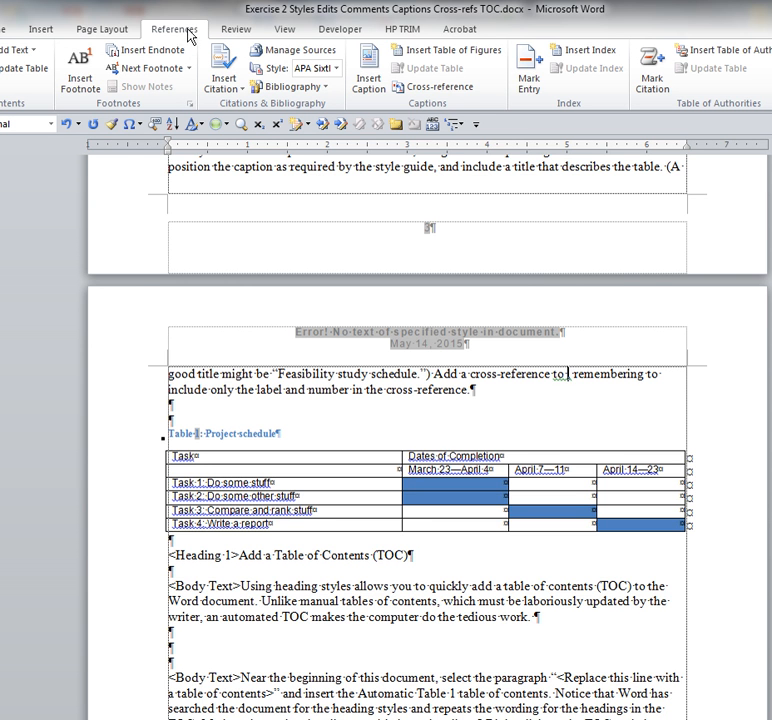
# - Insert a hyperlinked cross-reference to the Table caption "Table 1: Project schedule" after "Add a cross-reference to", using only label and number
pyautogui.click(430, 87)
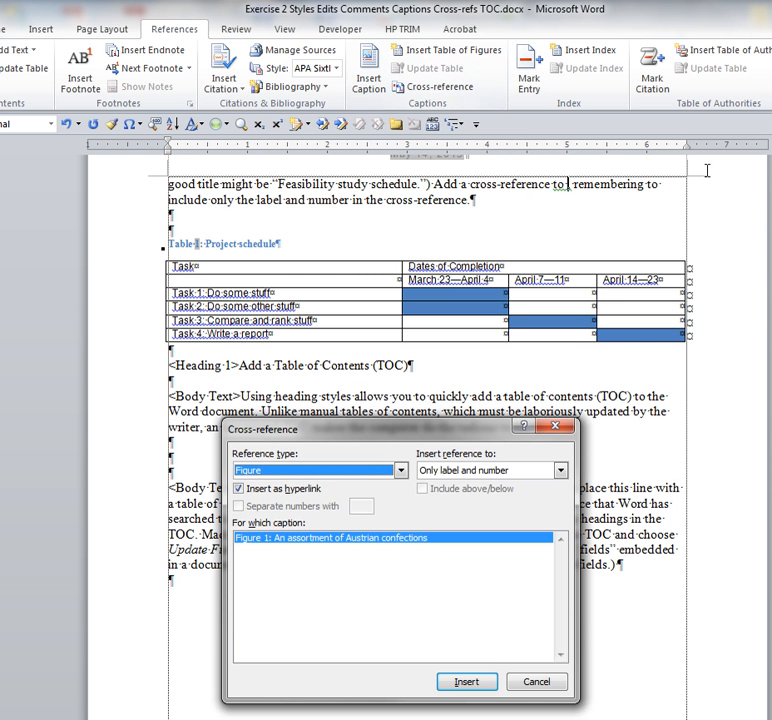
pyautogui.click(402, 470)
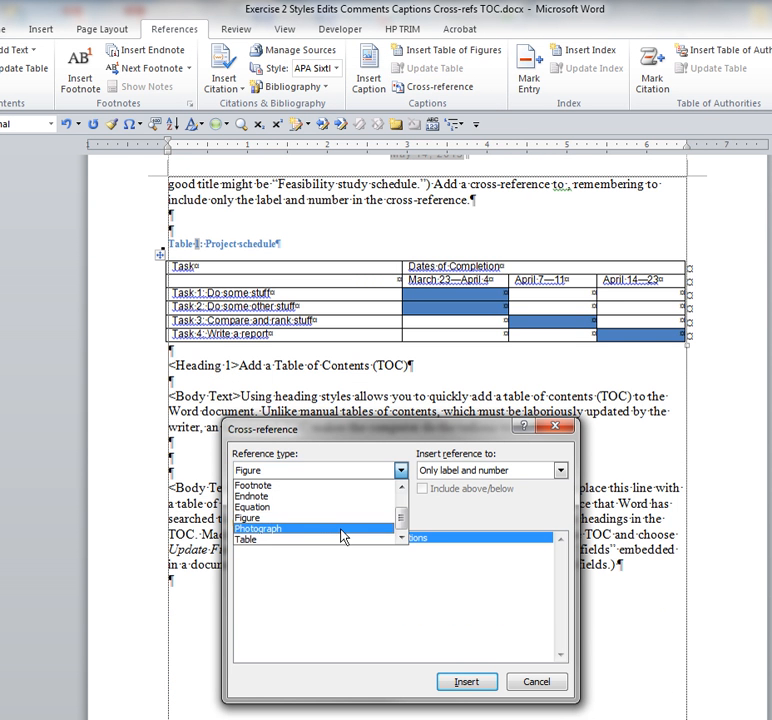
pyautogui.click(302, 540)
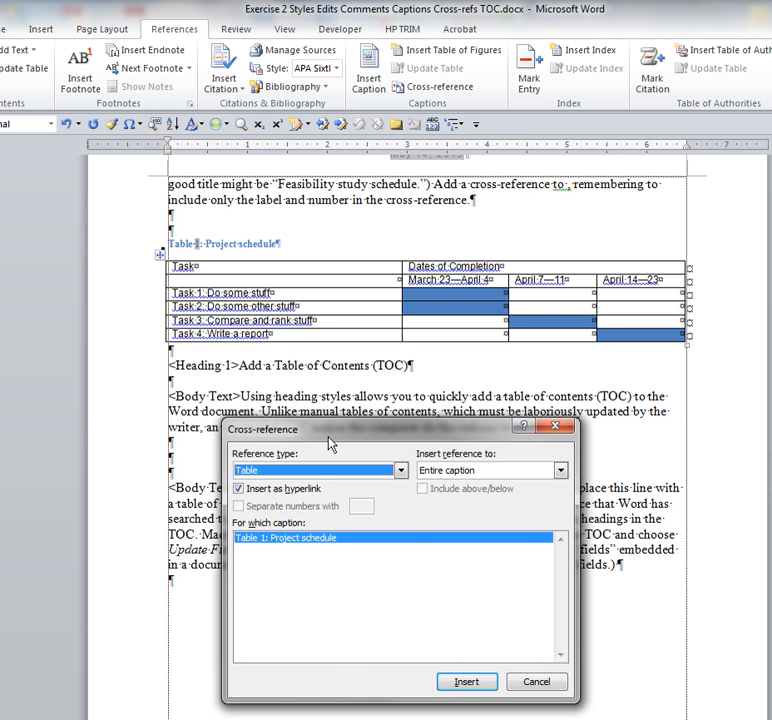
pyautogui.moveTo(329, 434); pyautogui.dragTo(431, 452)
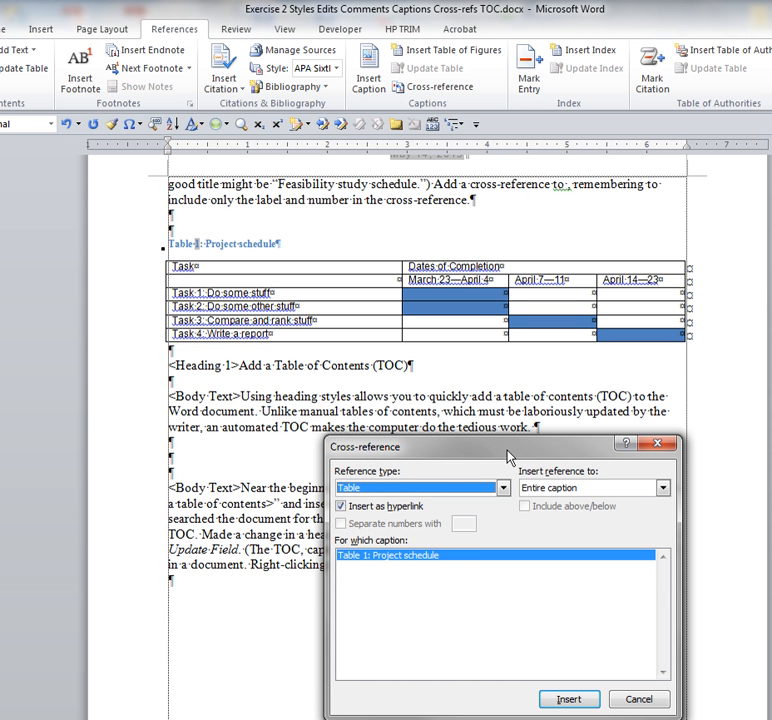
pyautogui.moveTo(505, 455); pyautogui.dragTo(499, 418)
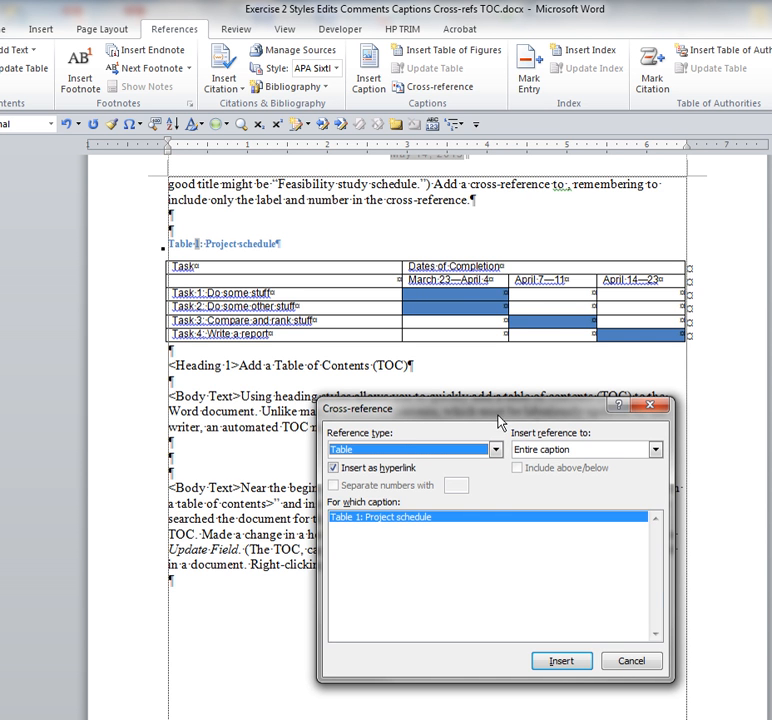
pyautogui.moveTo(499, 420)
pyautogui.mouseDown()
pyautogui.moveTo(501, 448)
pyautogui.moveTo(499, 442)
pyautogui.mouseUp()
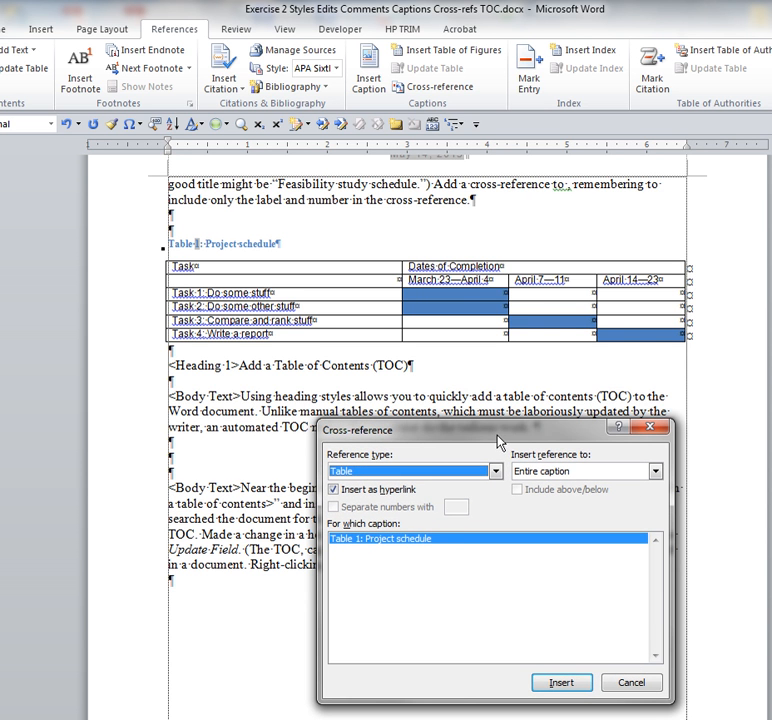
pyautogui.click(655, 471)
pyautogui.click(612, 498)
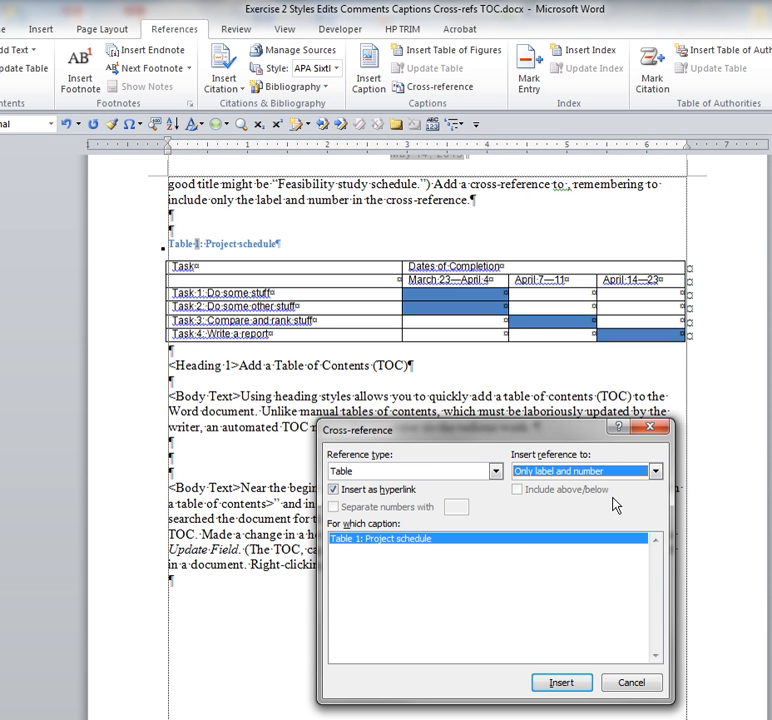
pyautogui.click(561, 684)
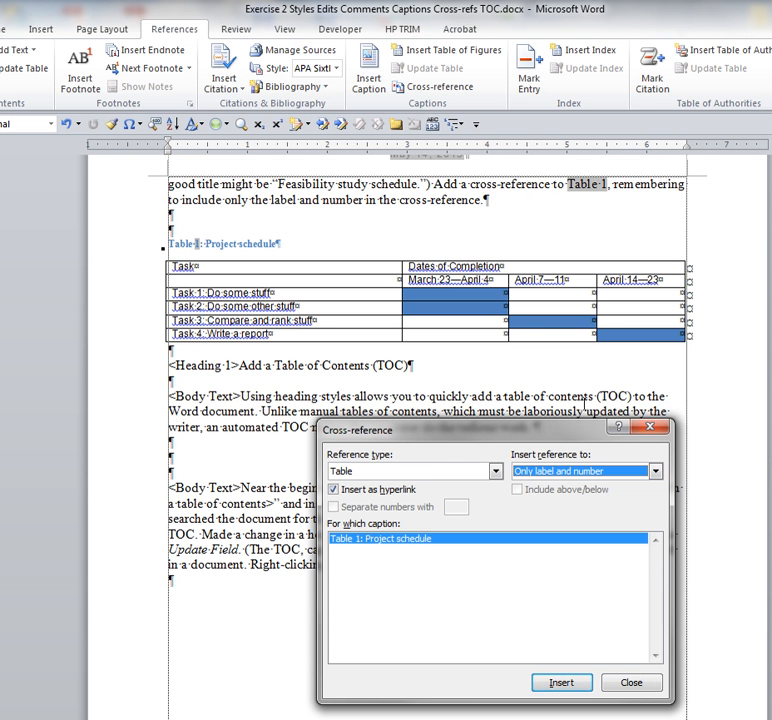
pyautogui.click(613, 679)
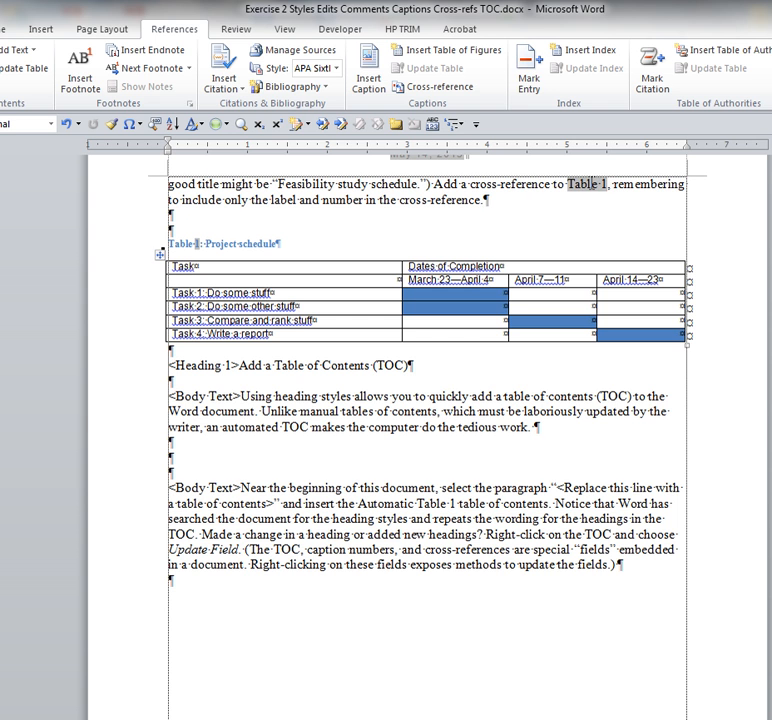
# - Test the new Table 1 cross-reference in the sentence, and place the cursor at the end of the table's caption
pyautogui.keyDown('ctrl'); pyautogui.click(592, 184); pyautogui.keyUp('ctrl')
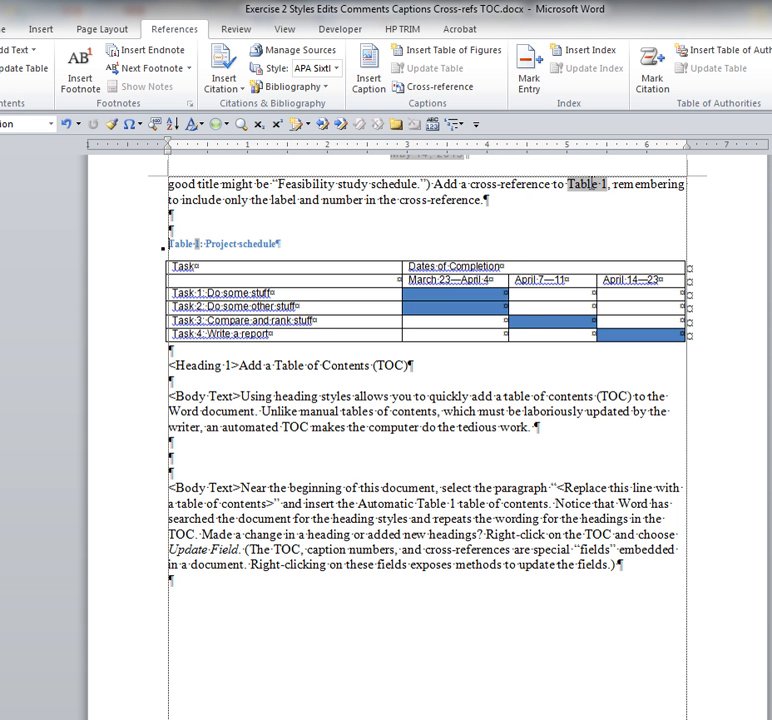
pyautogui.click(590, 185)
pyautogui.keyDown('ctrl'); pyautogui.click(587, 187); pyautogui.keyUp('ctrl')
pyautogui.click(288, 245)
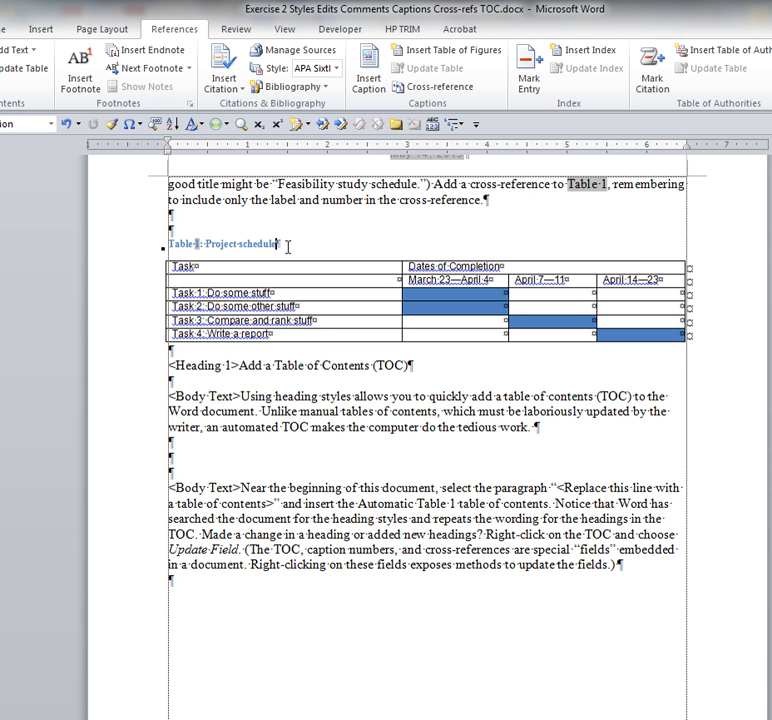